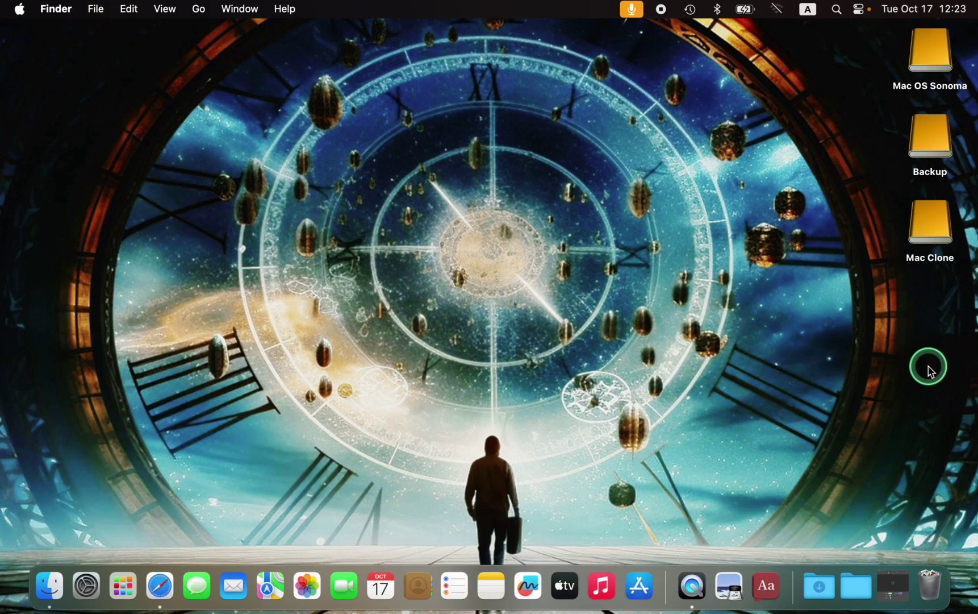
- Open Notification Center from the menu-bar clock and enter Edit Widgets mode
click(897, 11)
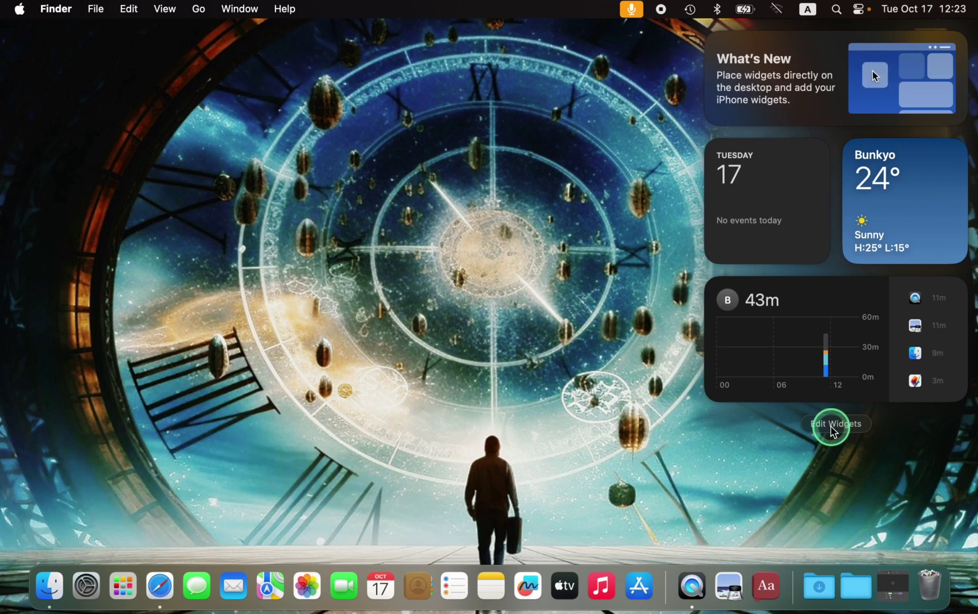
click(834, 426)
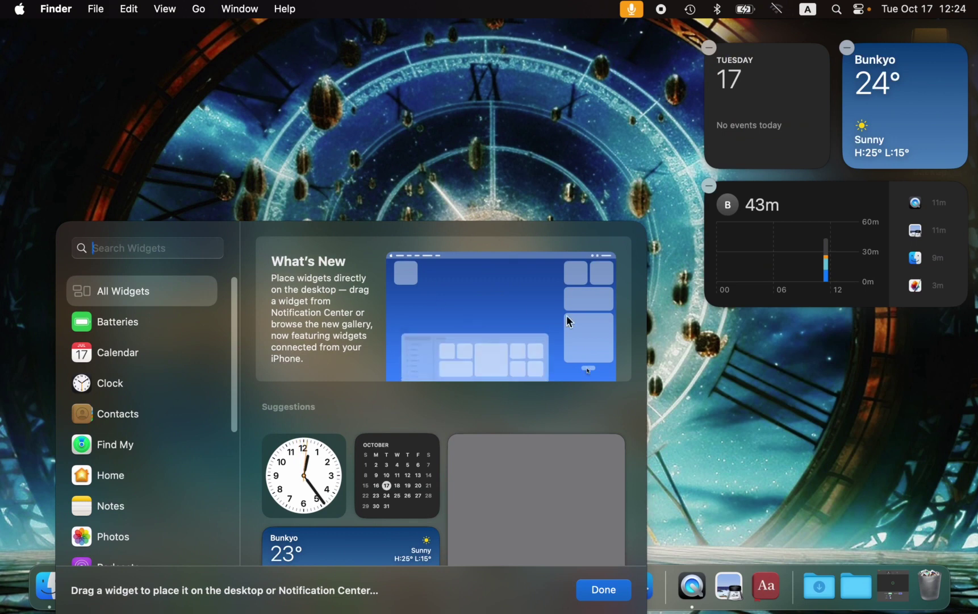
- From the Clock category, add the medium World Clock with Cupertino, Tokyo, Sydney and Paris
click(103, 388)
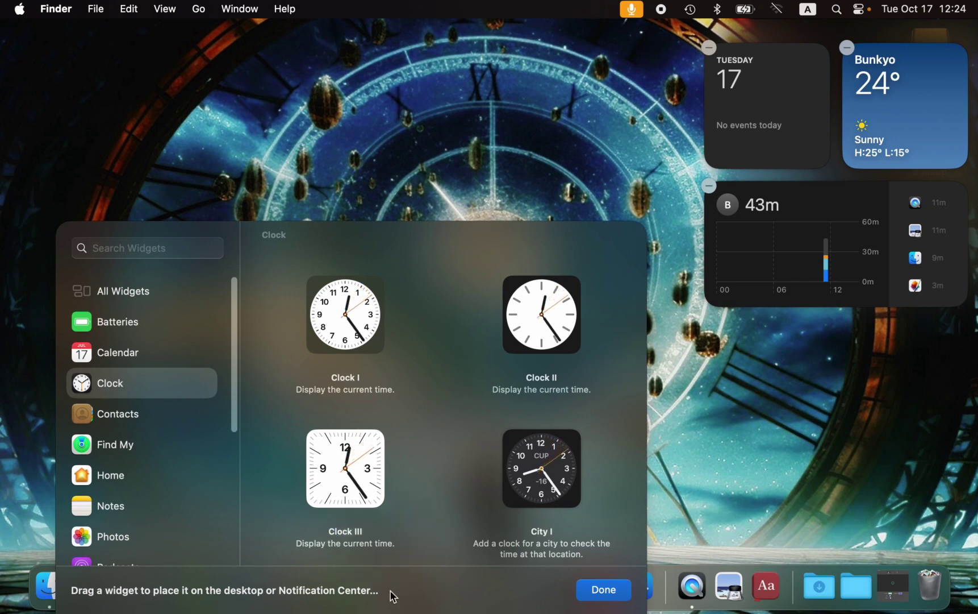
scroll(598, 517, down, 5)
scroll(597, 517, down, 3)
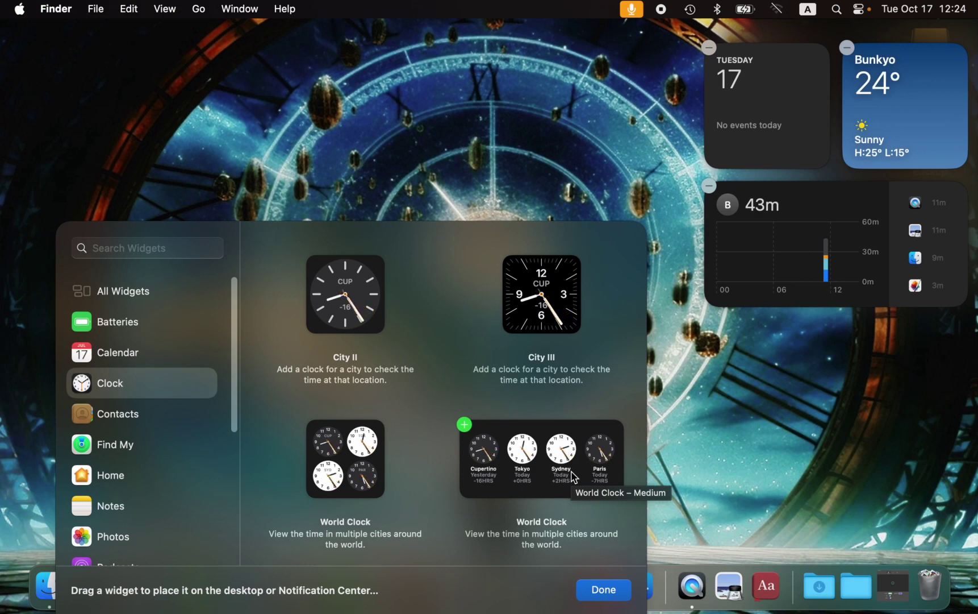
click(464, 425)
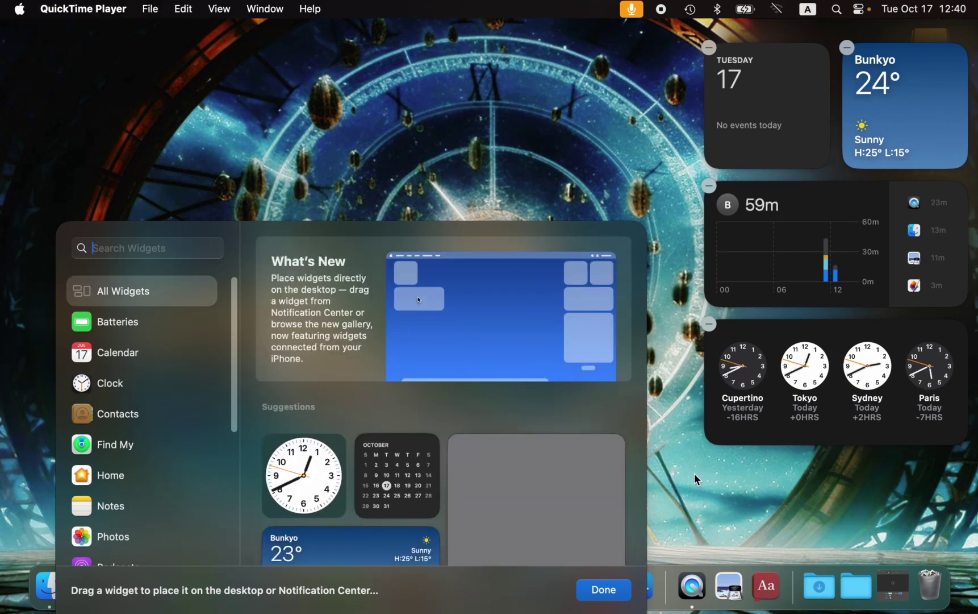
- Close the widget gallery and bring up the World Clock widget's context menu
click(695, 474)
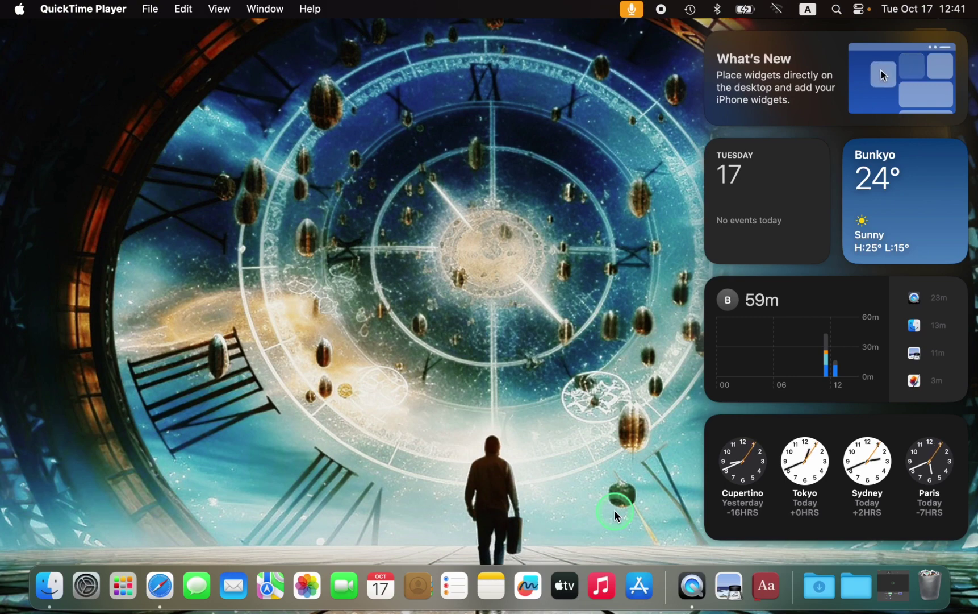
right_click(745, 471)
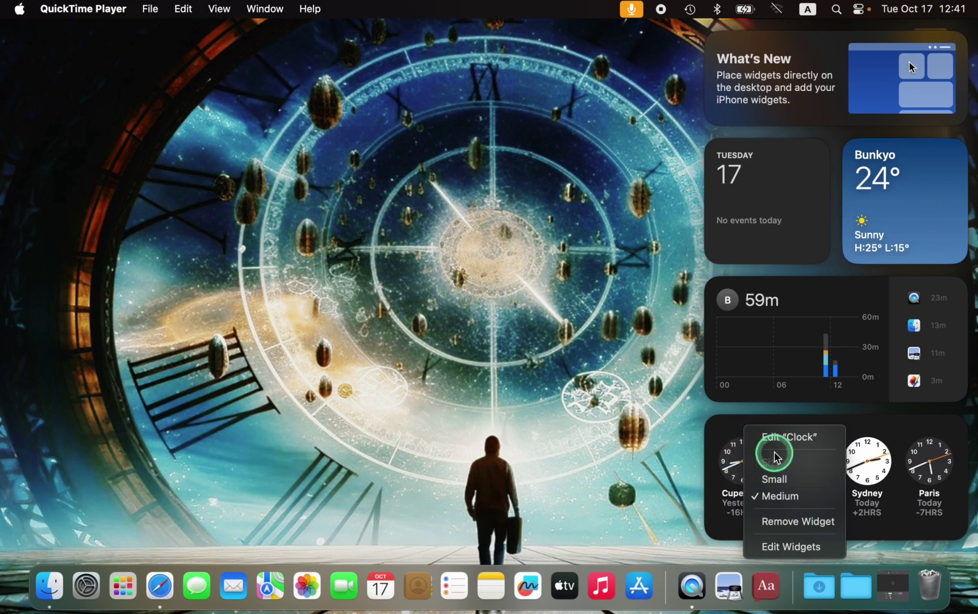
- Open the World Clock widget's settings and select the Cupertino slot for replacement
click(781, 435)
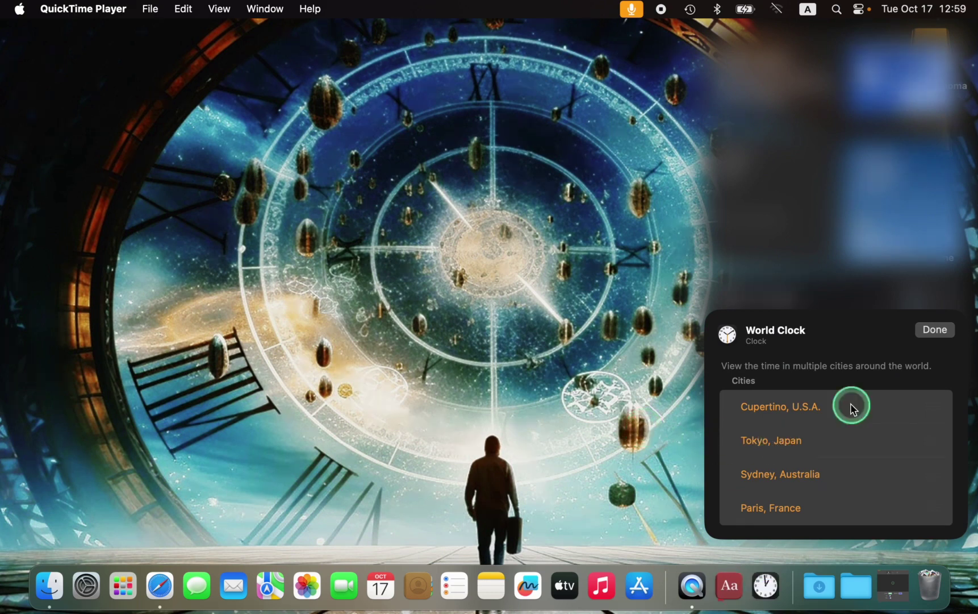
click(772, 408)
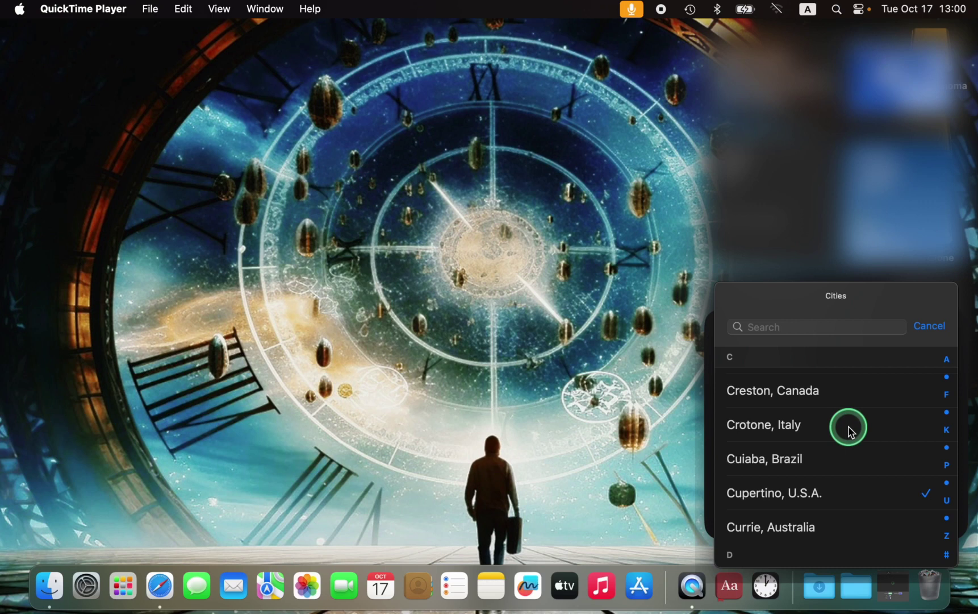
scroll(847, 427, down, 1)
scroll(858, 437, down, 2)
scroll(858, 437, down, 2)
scroll(861, 439, down, 2)
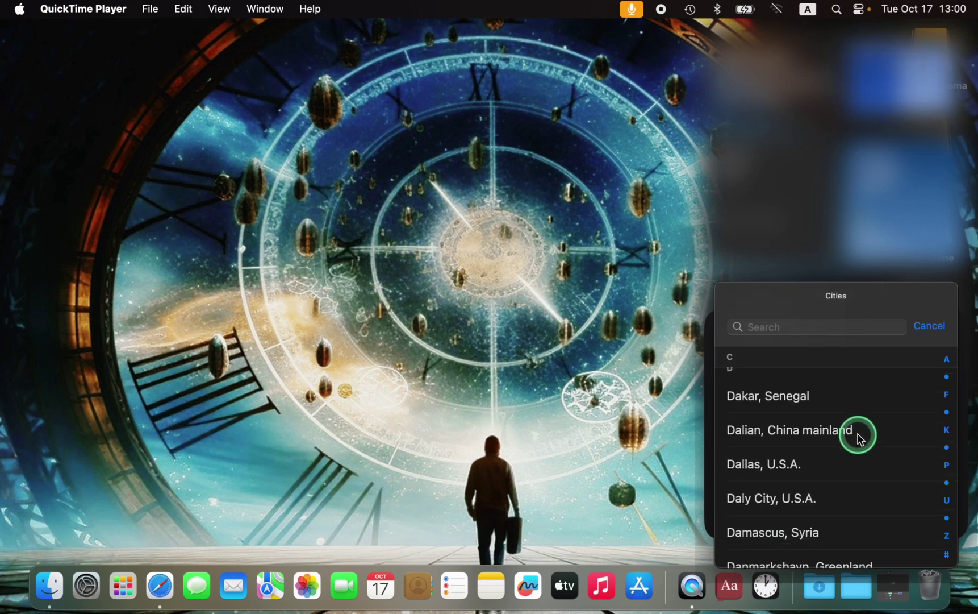
scroll(867, 439, up, 5)
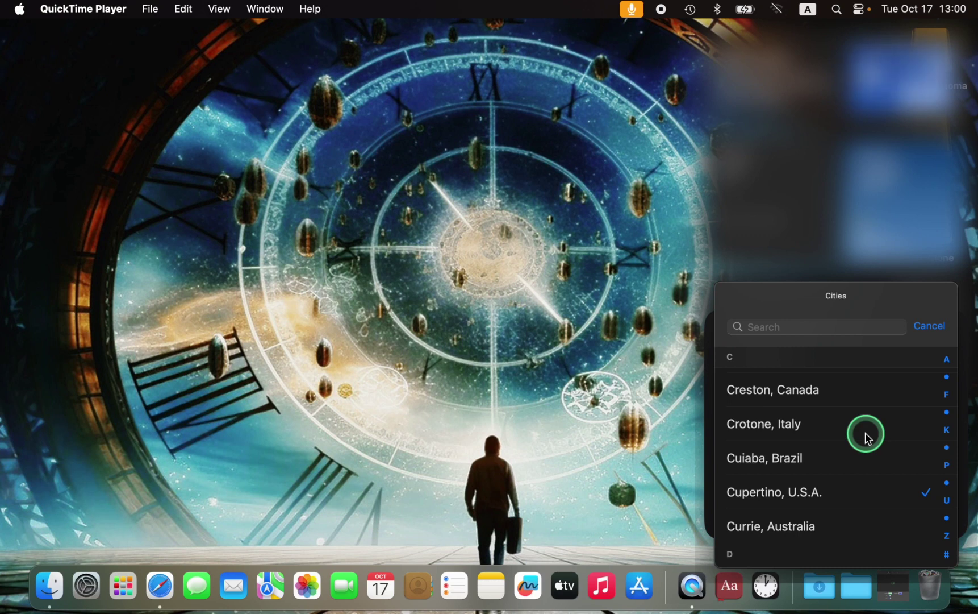
- Search 'Rome', choose Rome, Italy, and save the city change
click(784, 325)
text(Rome)
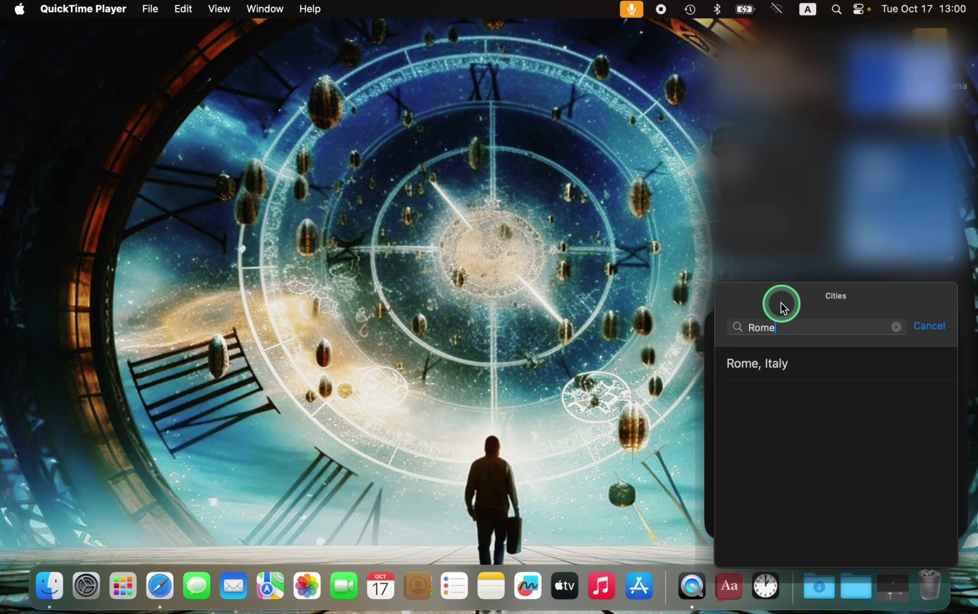
click(768, 365)
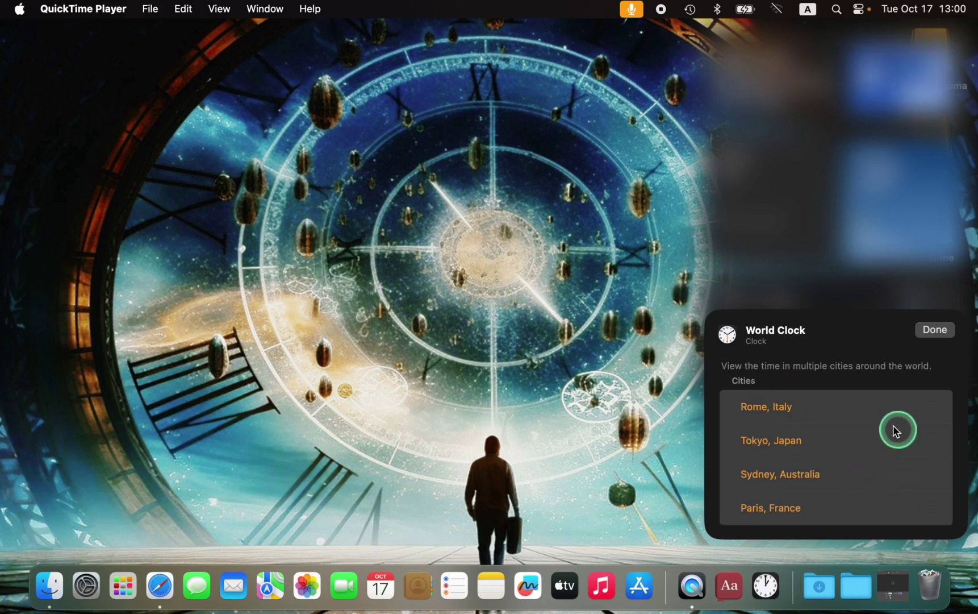
click(935, 331)
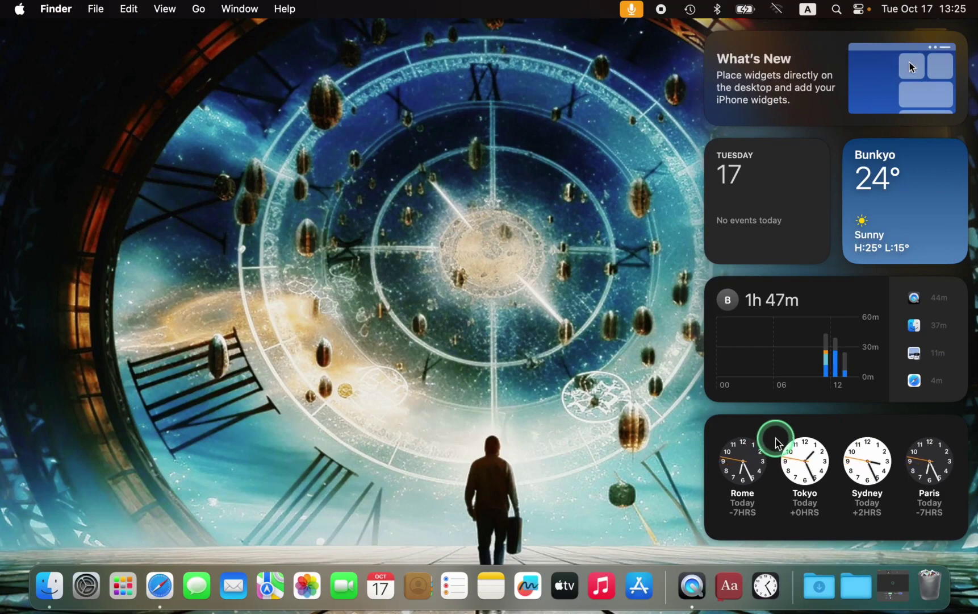
- In the Clock widget settings, drag Rome, Italy below Sydney and save the order
right_click(778, 442)
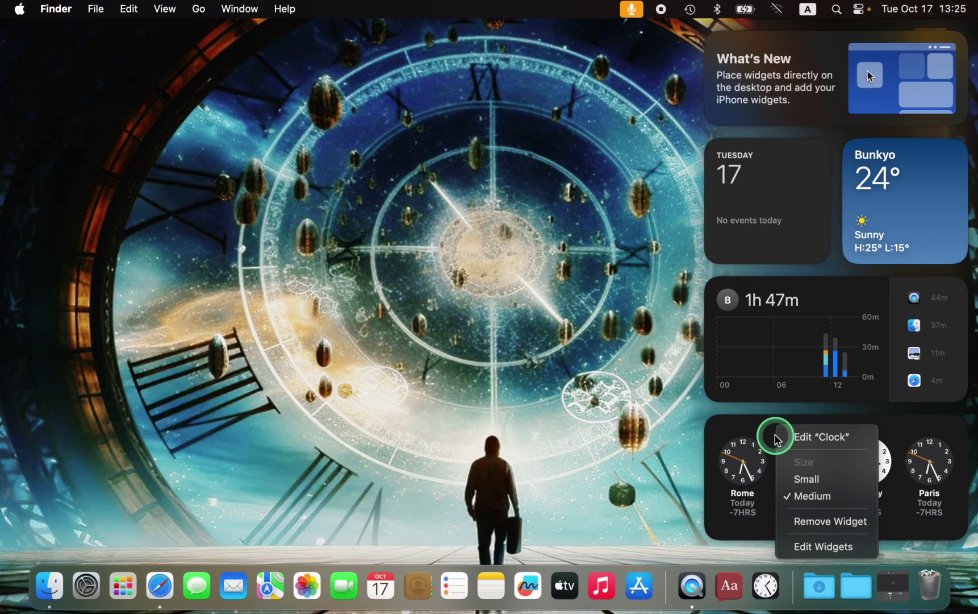
click(823, 437)
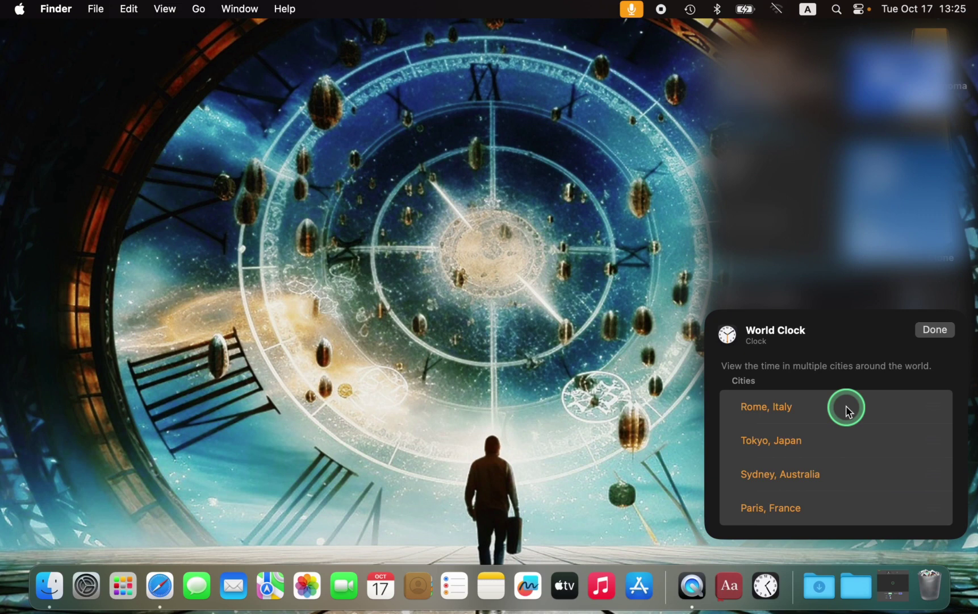
drag(848, 410, 845, 485)
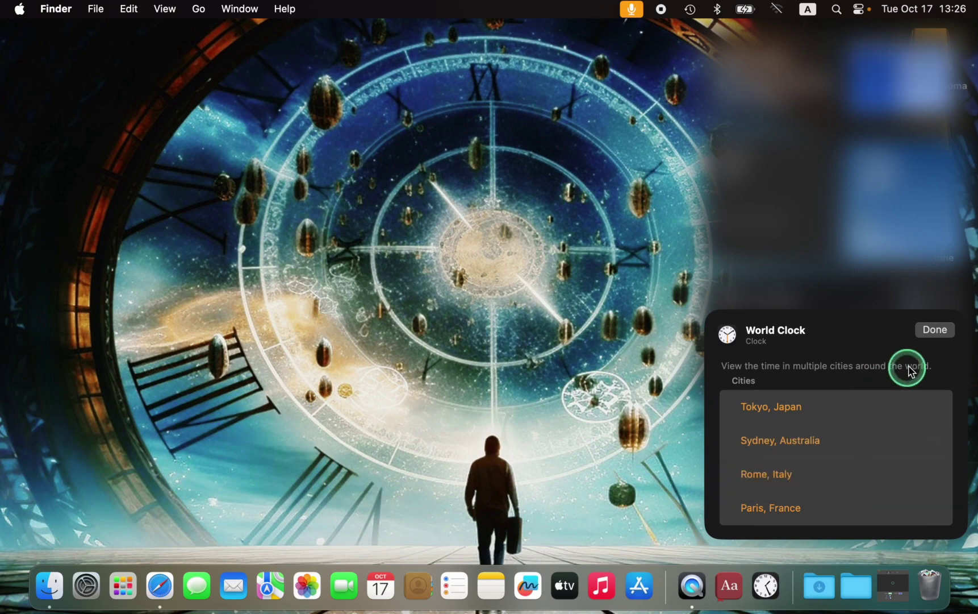
click(935, 330)
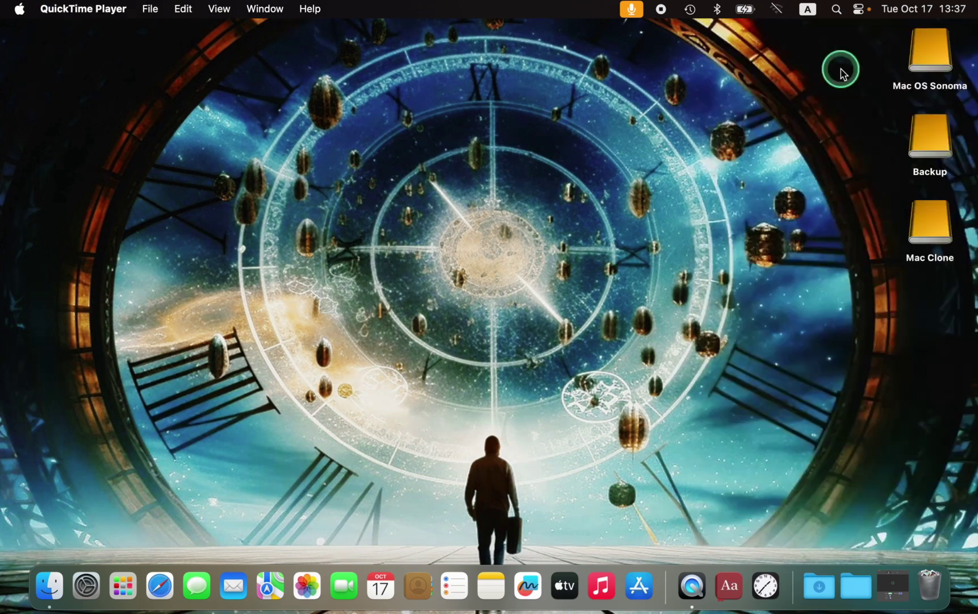
- Reopen Notification Center and enter widget editing mode
click(929, 10)
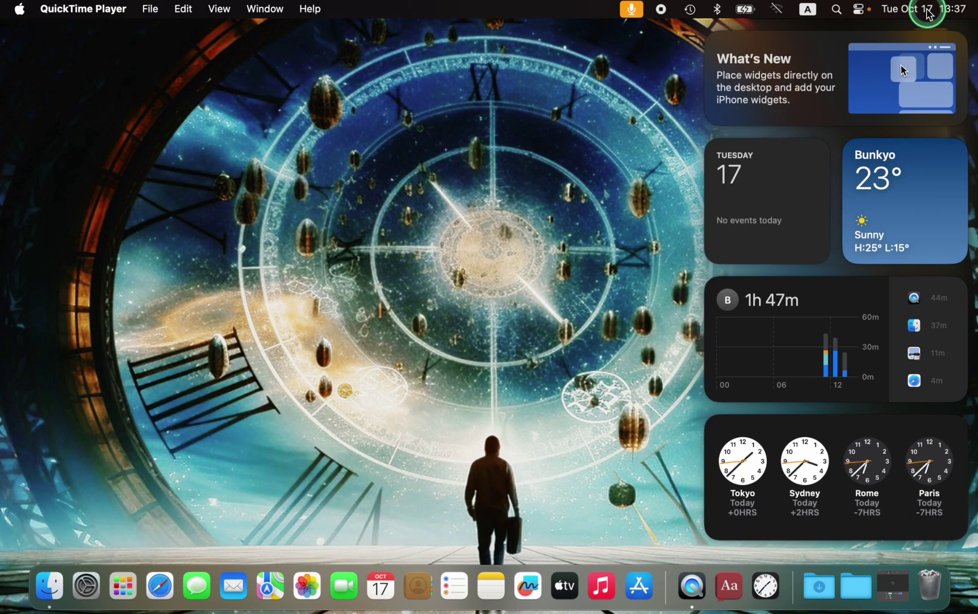
click(907, 428)
scroll(884, 417, down, 2)
click(836, 528)
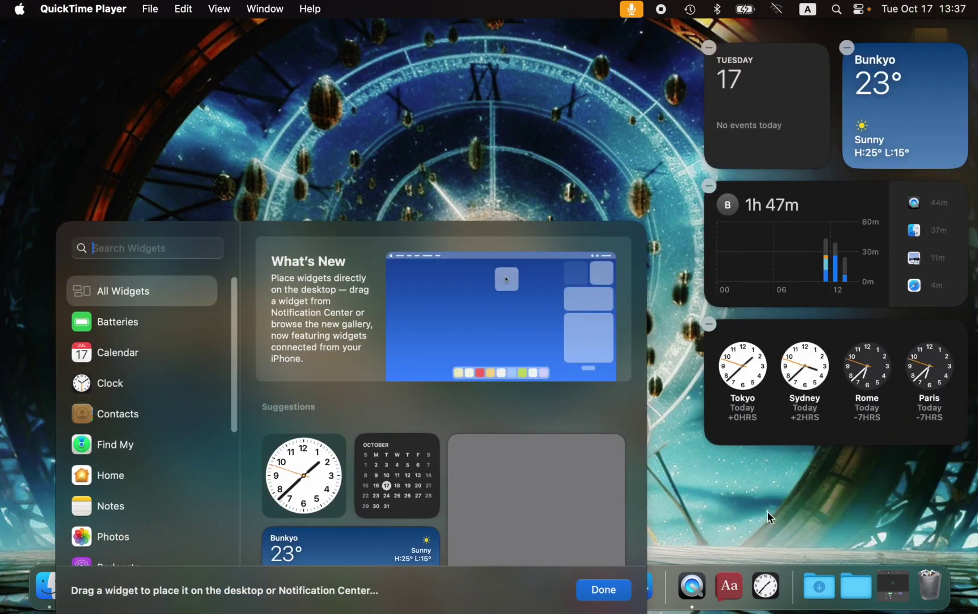
- Add the wide World Clock widget from the Clock category and finish editing
click(108, 384)
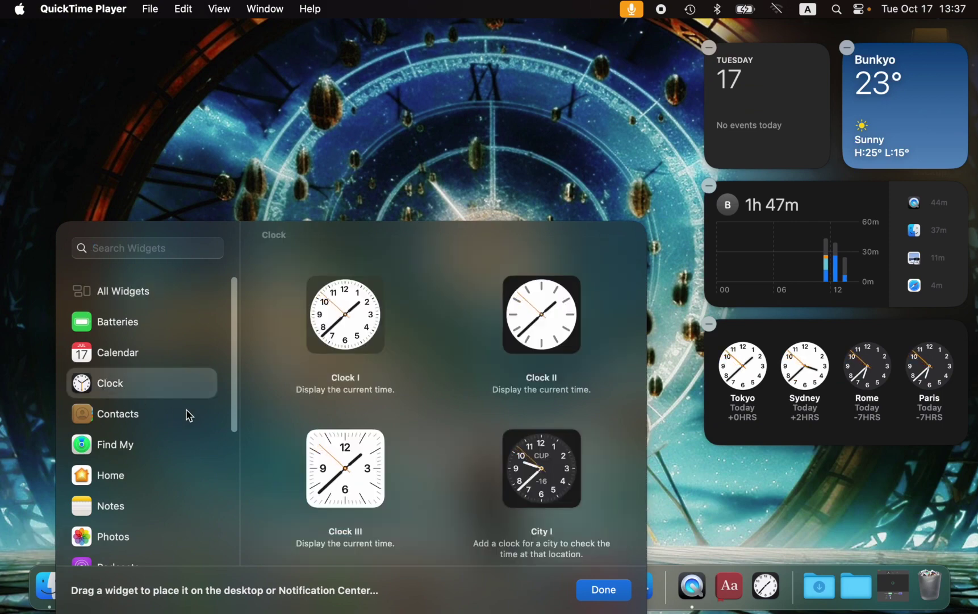
scroll(452, 456, down, 3)
scroll(451, 456, down, 8)
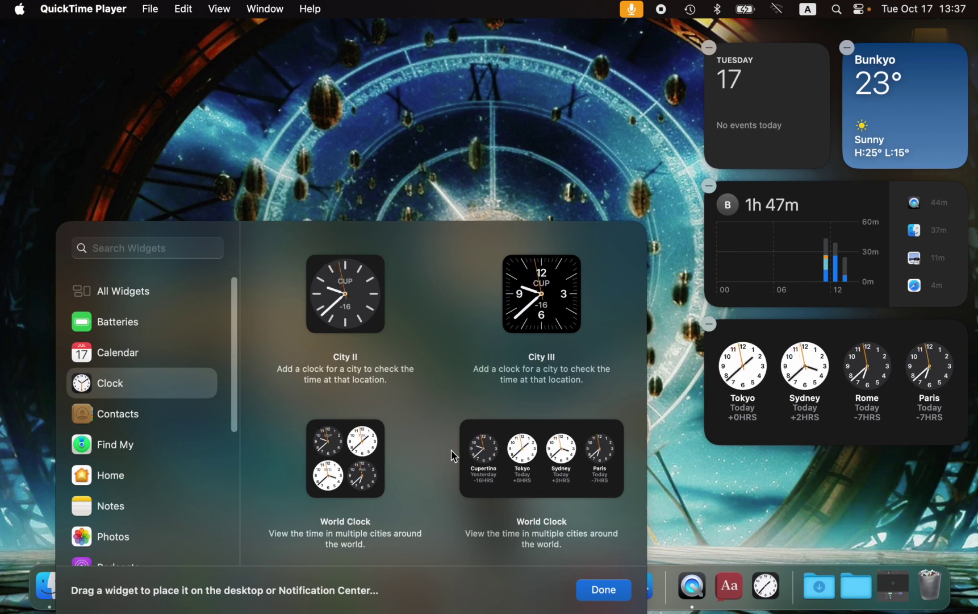
mouse_move(541, 457)
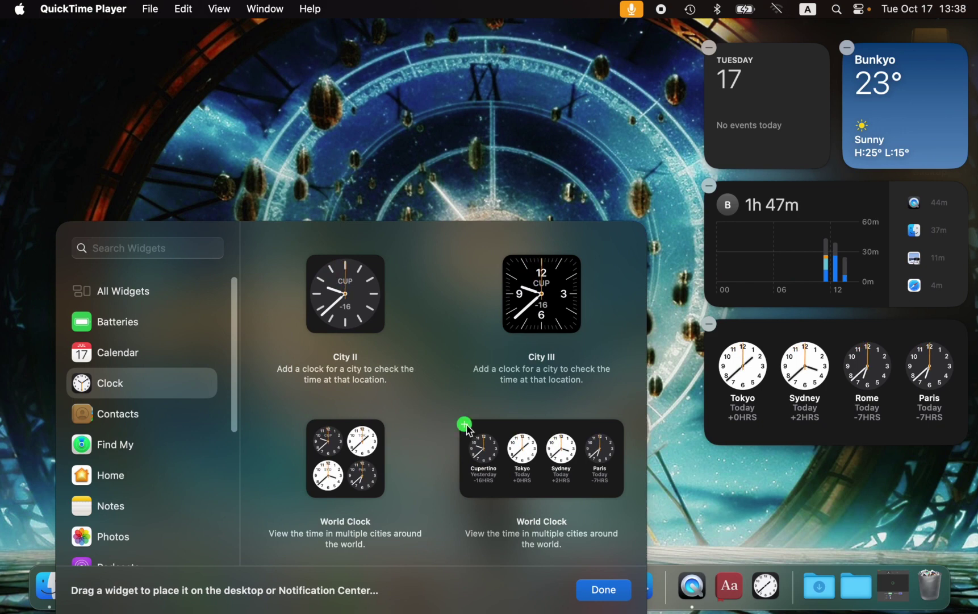
click(465, 424)
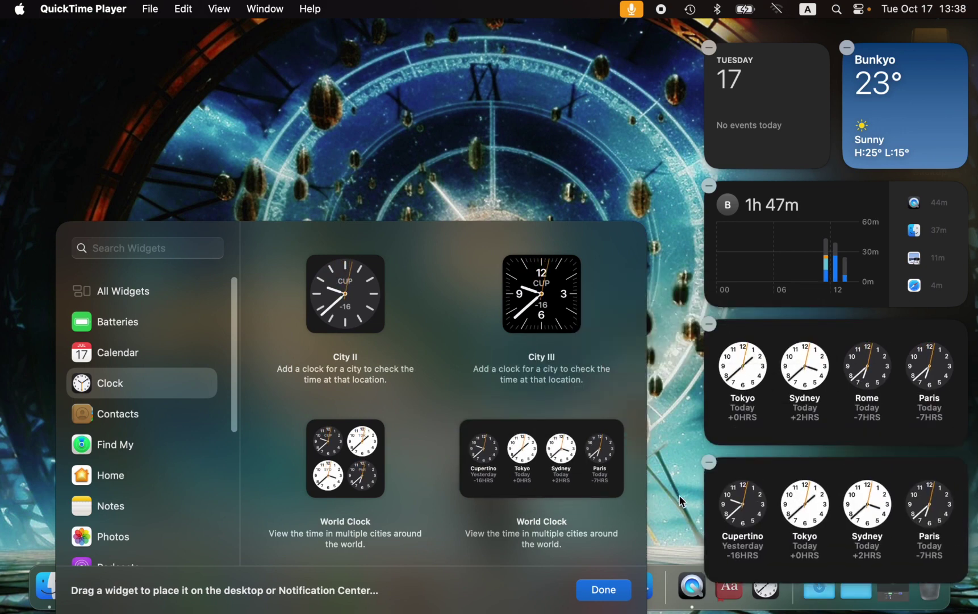
click(606, 600)
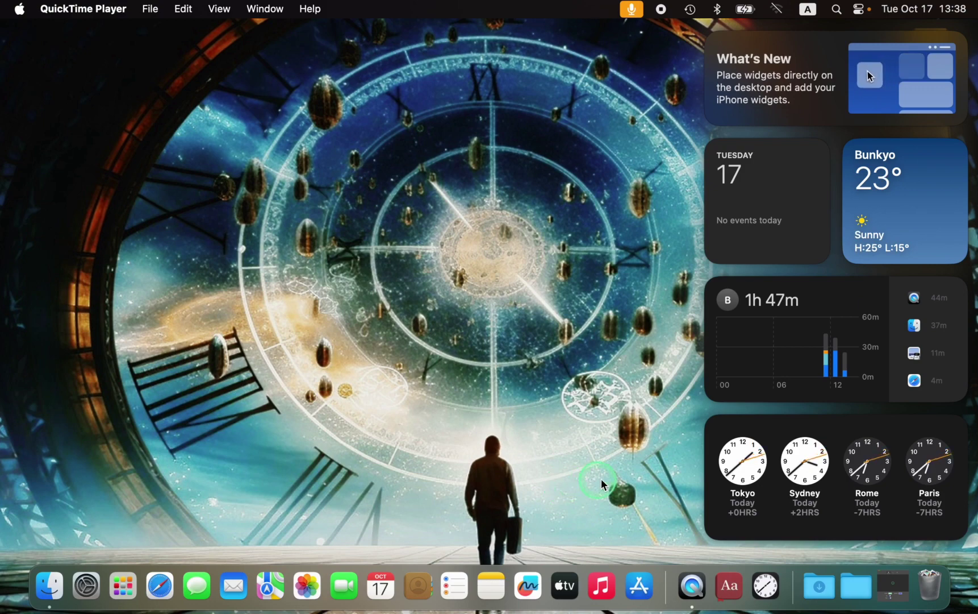
- Remove the duplicate Cupertino World Clock widget, the second one in the column
scroll(808, 513, down, 5)
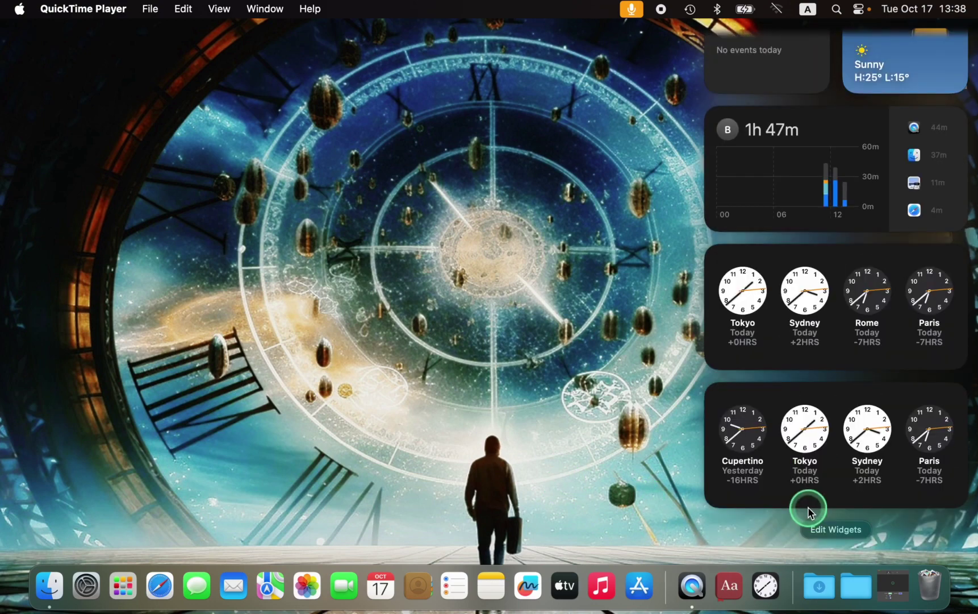
right_click(777, 402)
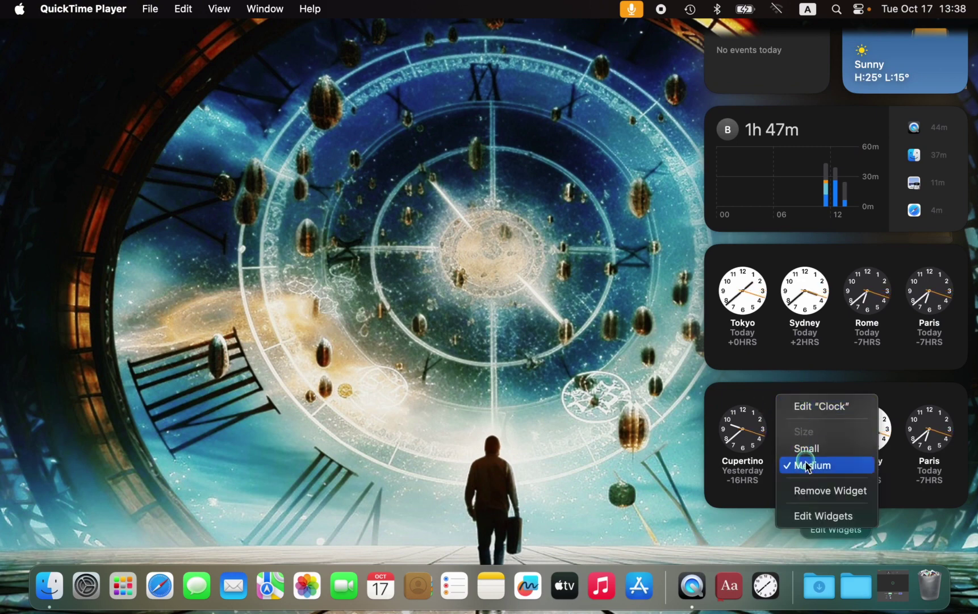
click(809, 490)
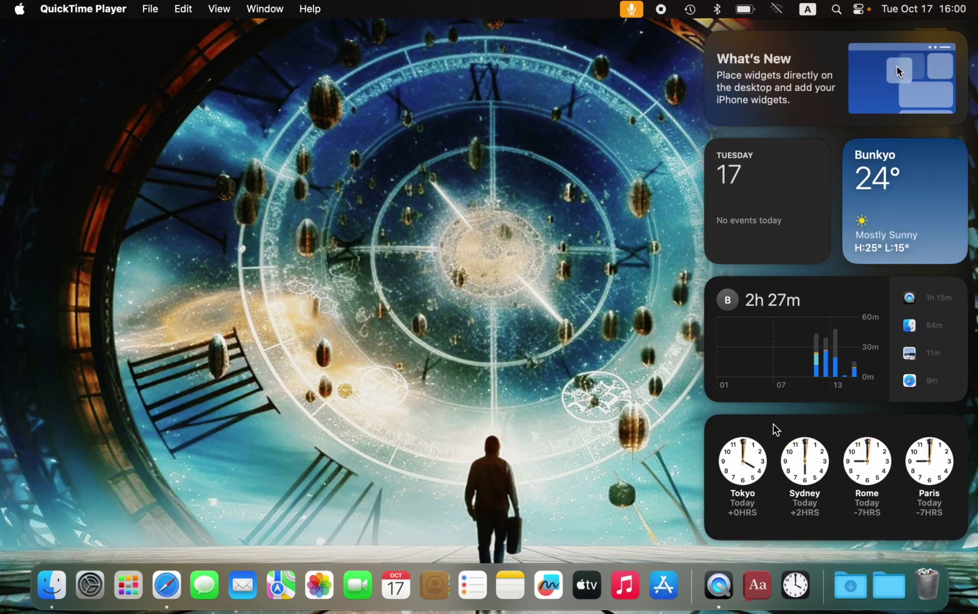
right_click(776, 429)
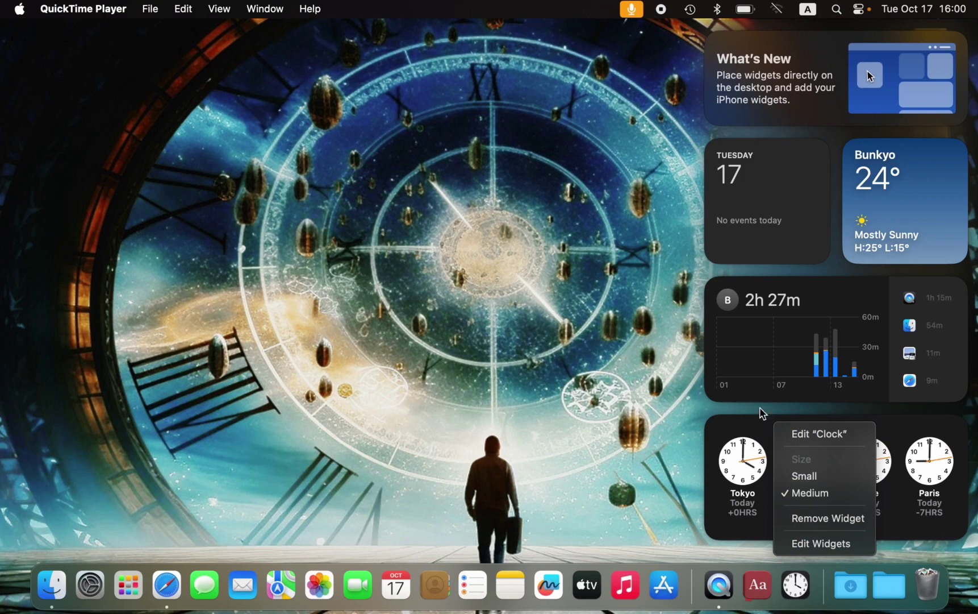
click(761, 428)
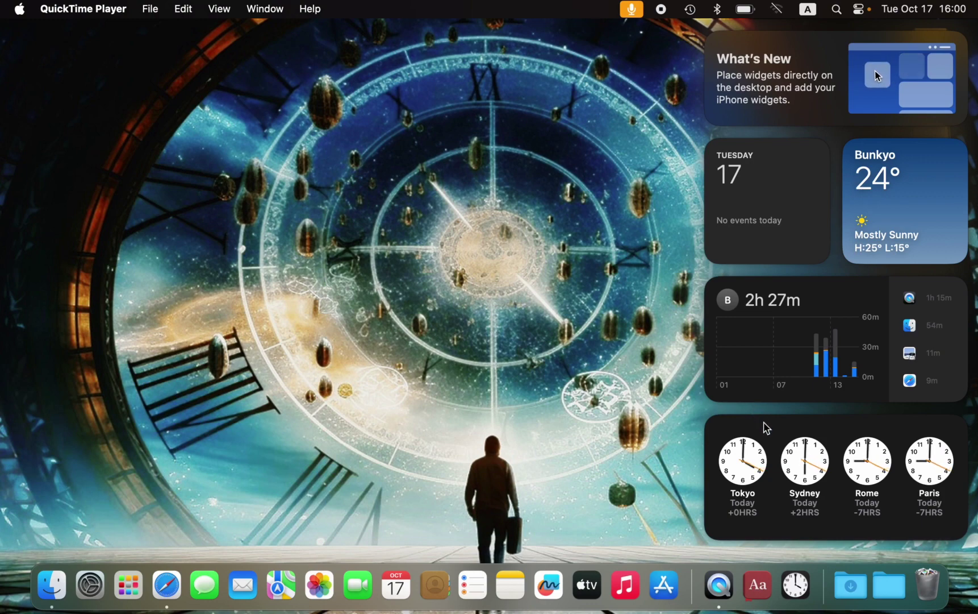
- Launch Clock from the Dock and view the Alarms, Stopwatch and Timer tabs
click(764, 427)
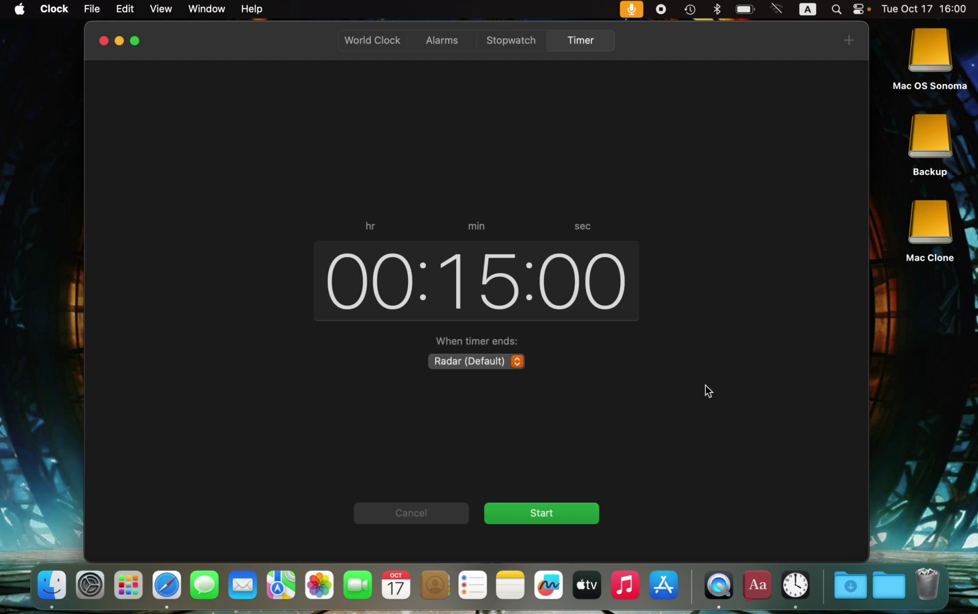
click(443, 37)
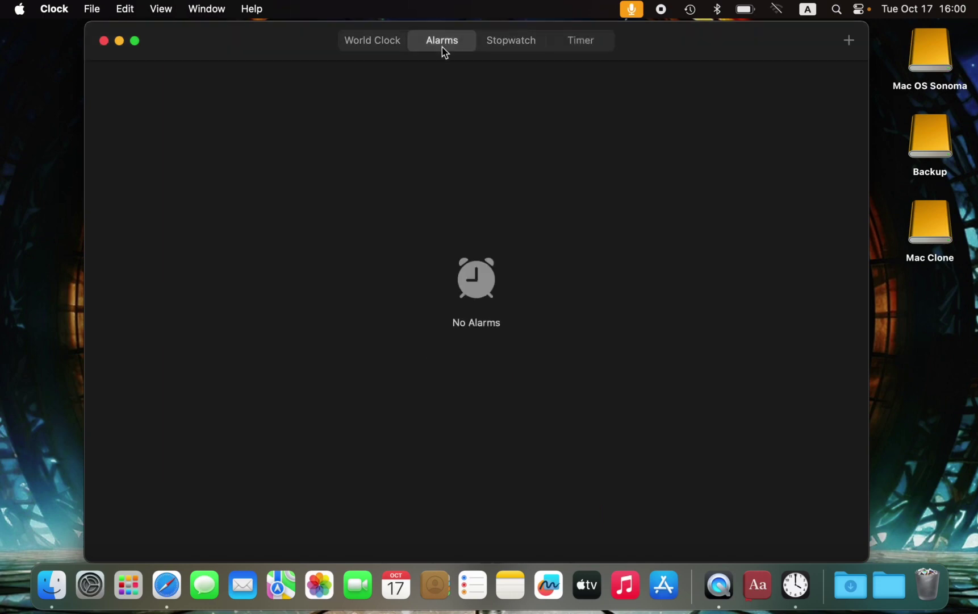
click(515, 44)
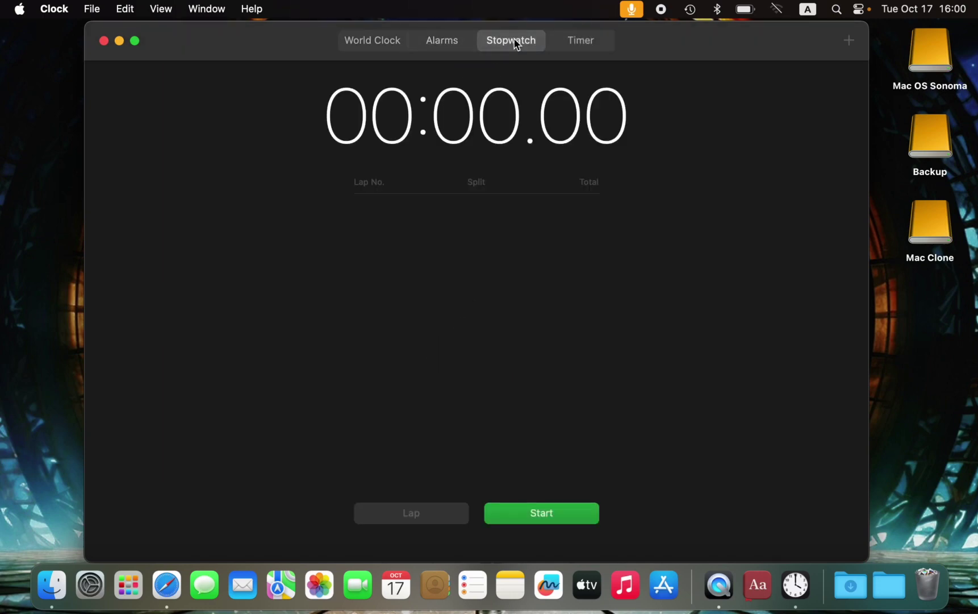
click(586, 42)
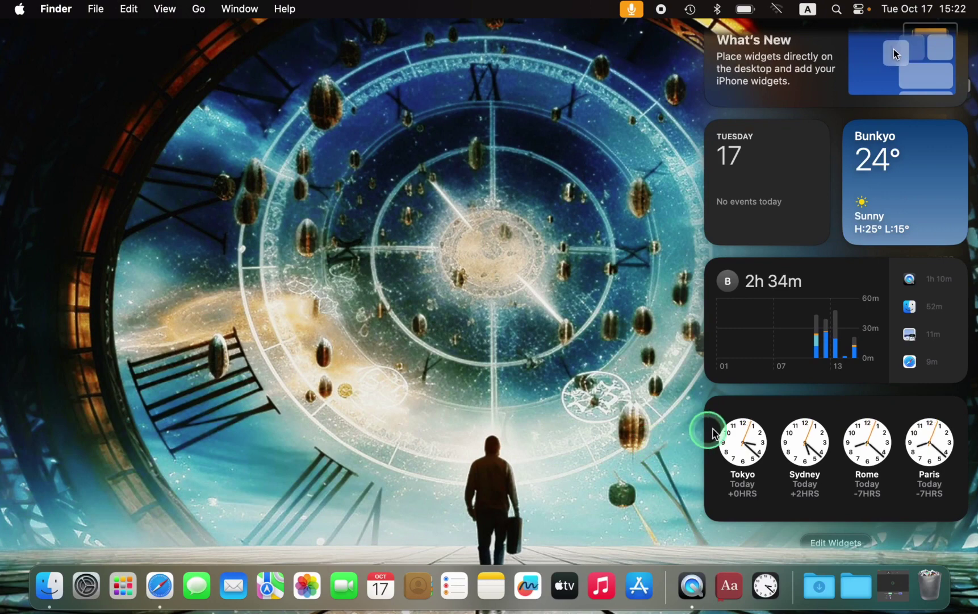
- Drag the World Clock to the desktop and back, then up to the column's top
drag(761, 416, 102, 92)
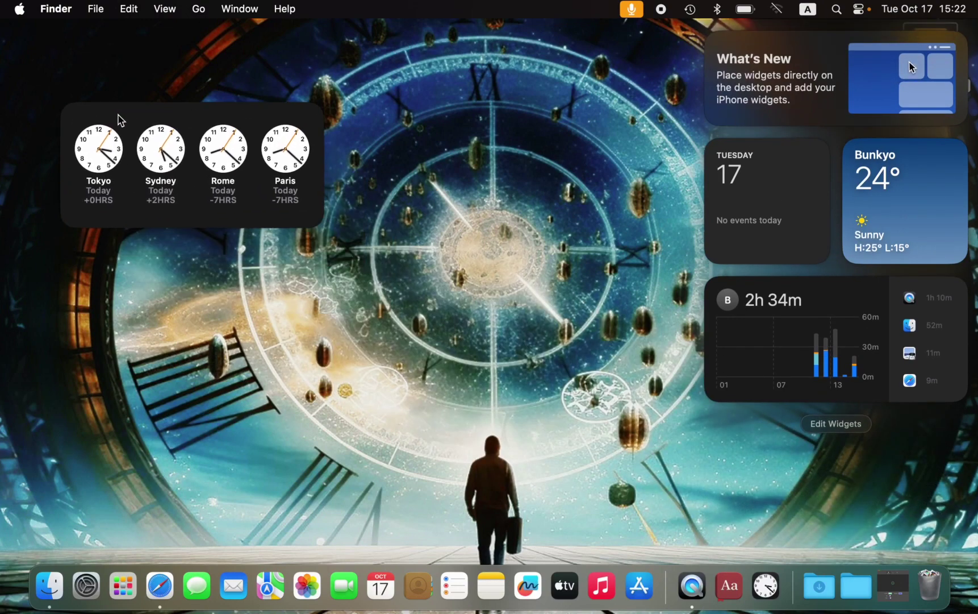
click(109, 176)
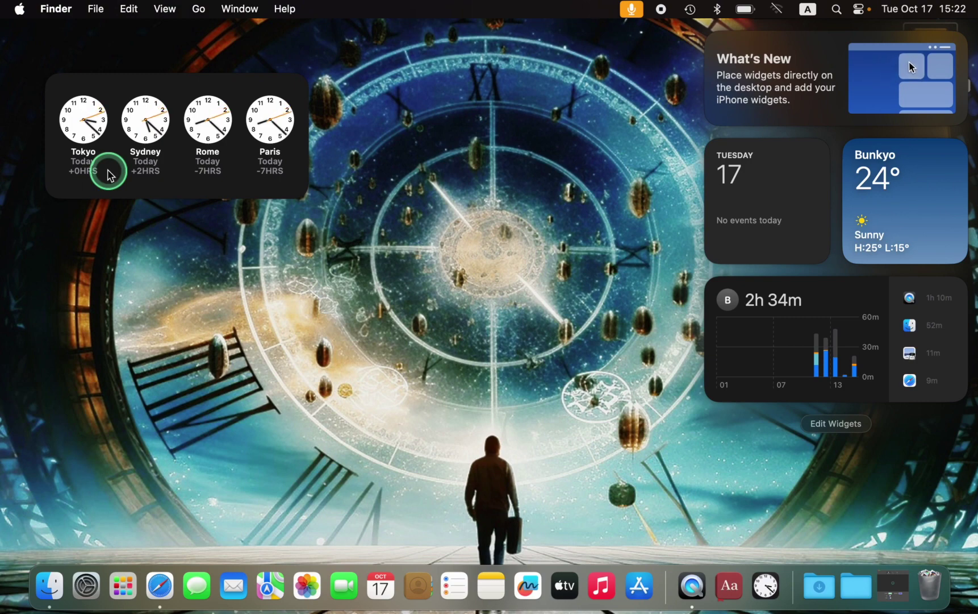
mouse_move(117, 83)
mouse_down()
mouse_move(789, 460)
mouse_move(790, 407)
mouse_up()
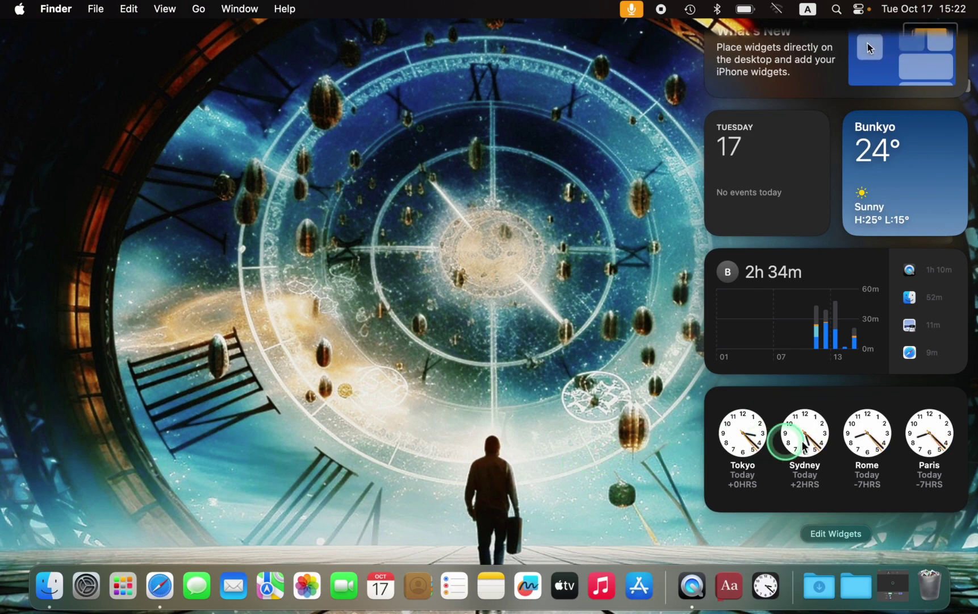
drag(811, 409, 811, 139)
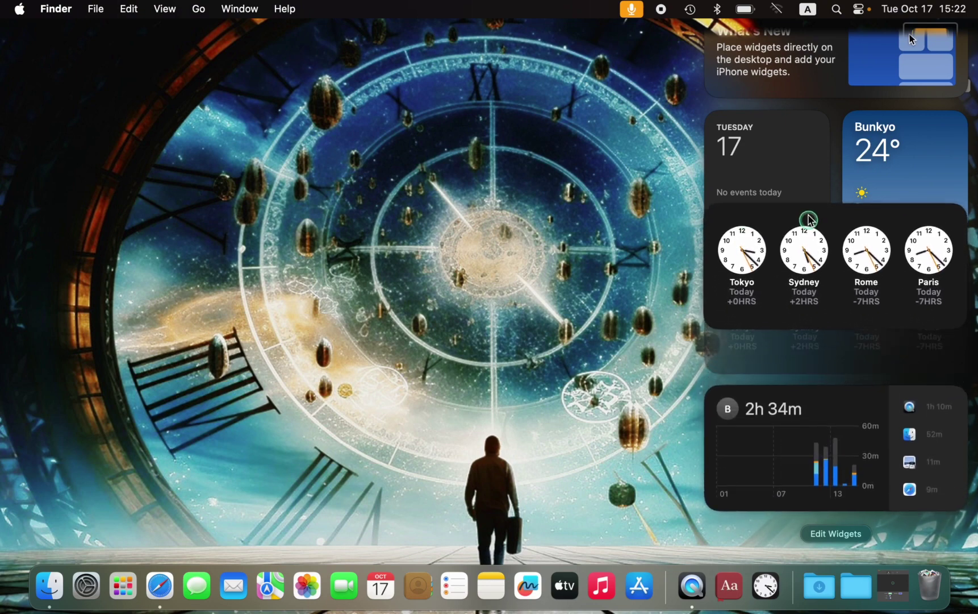